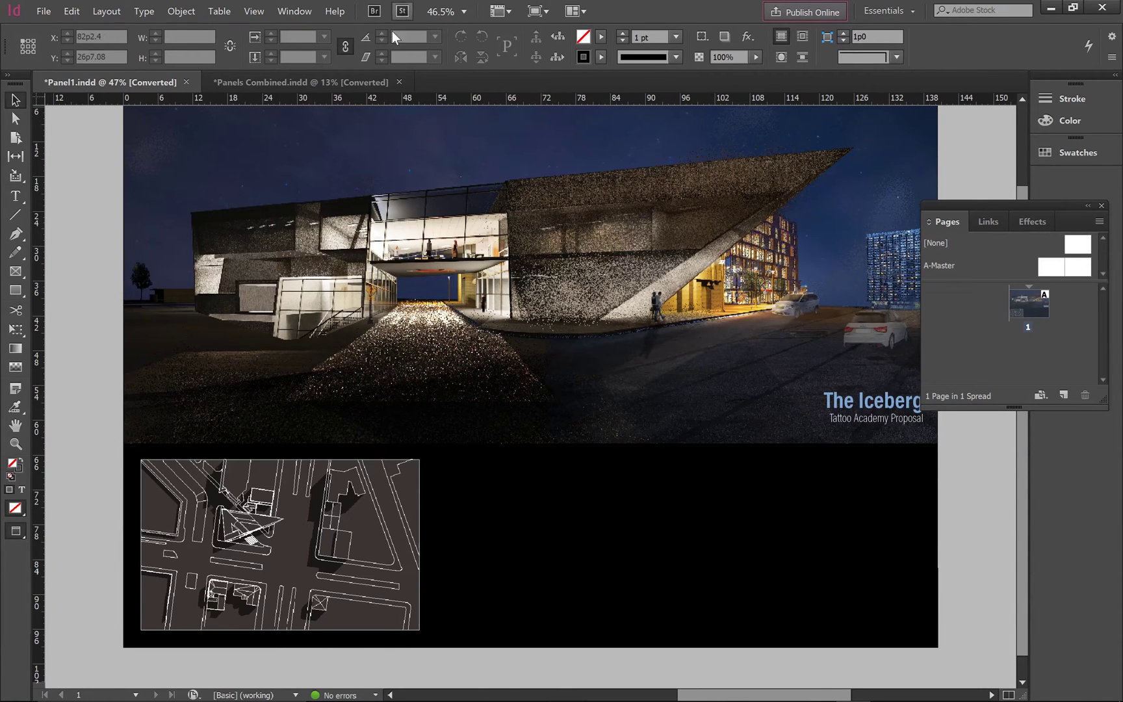
- Return to the Panel1.indd document and check the File menu's Save a Copy option without using it
click(371, 87)
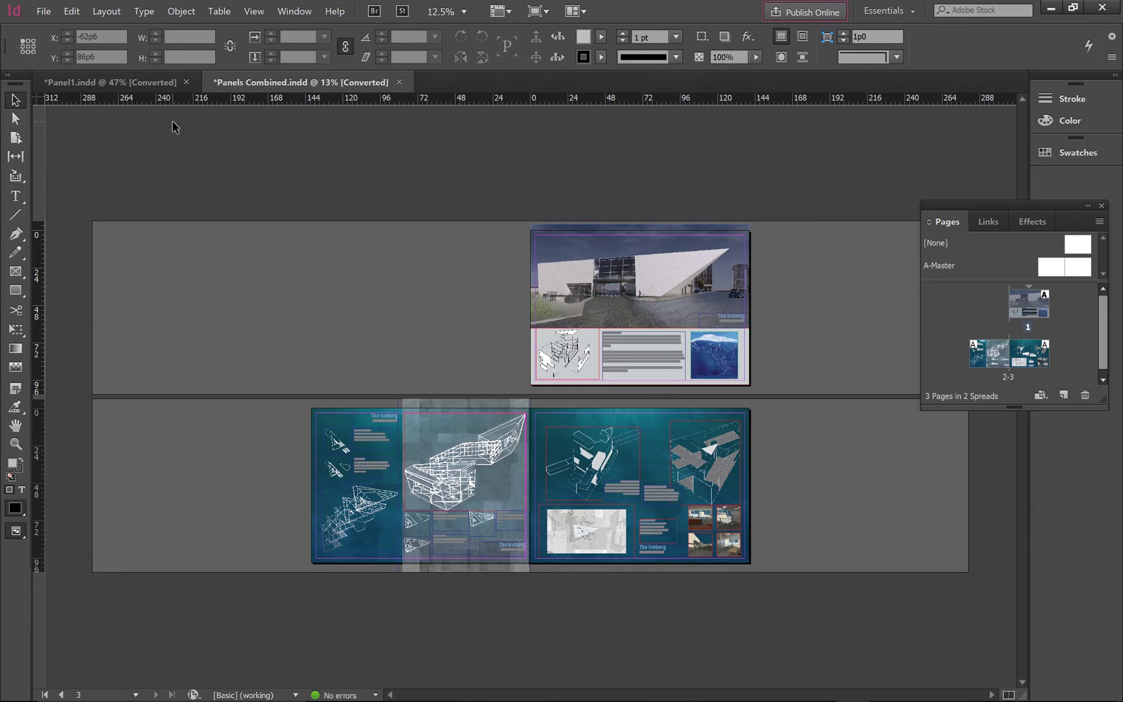
click(158, 83)
click(46, 11)
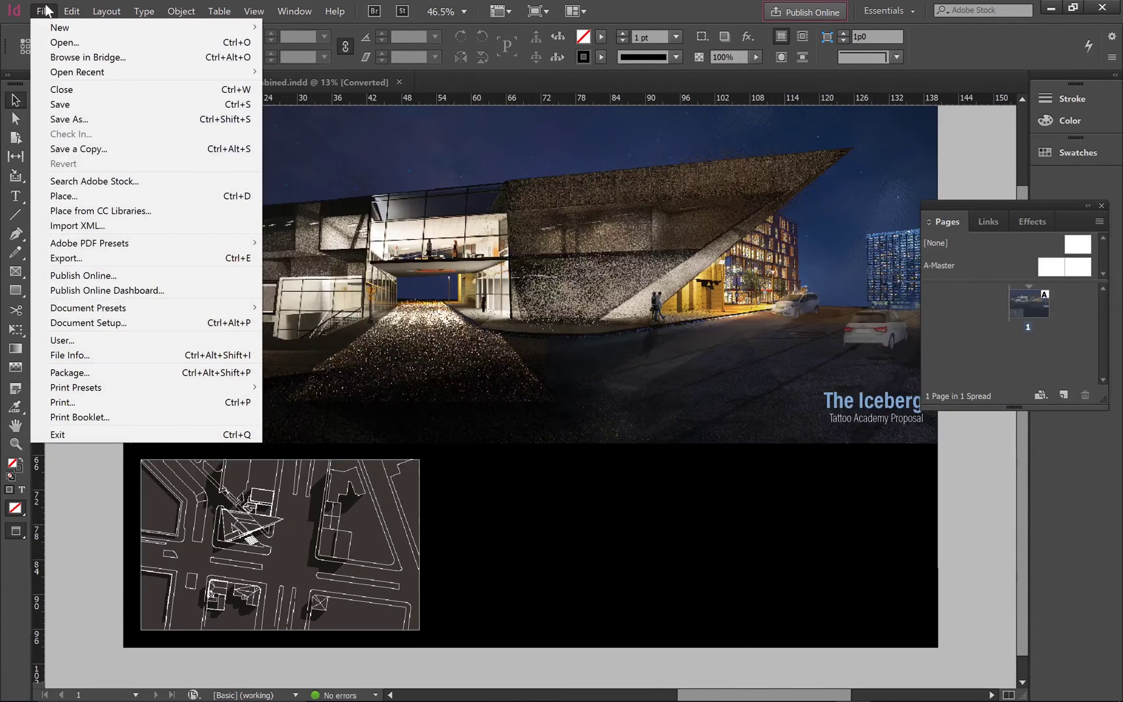
click(45, 11)
click(45, 11)
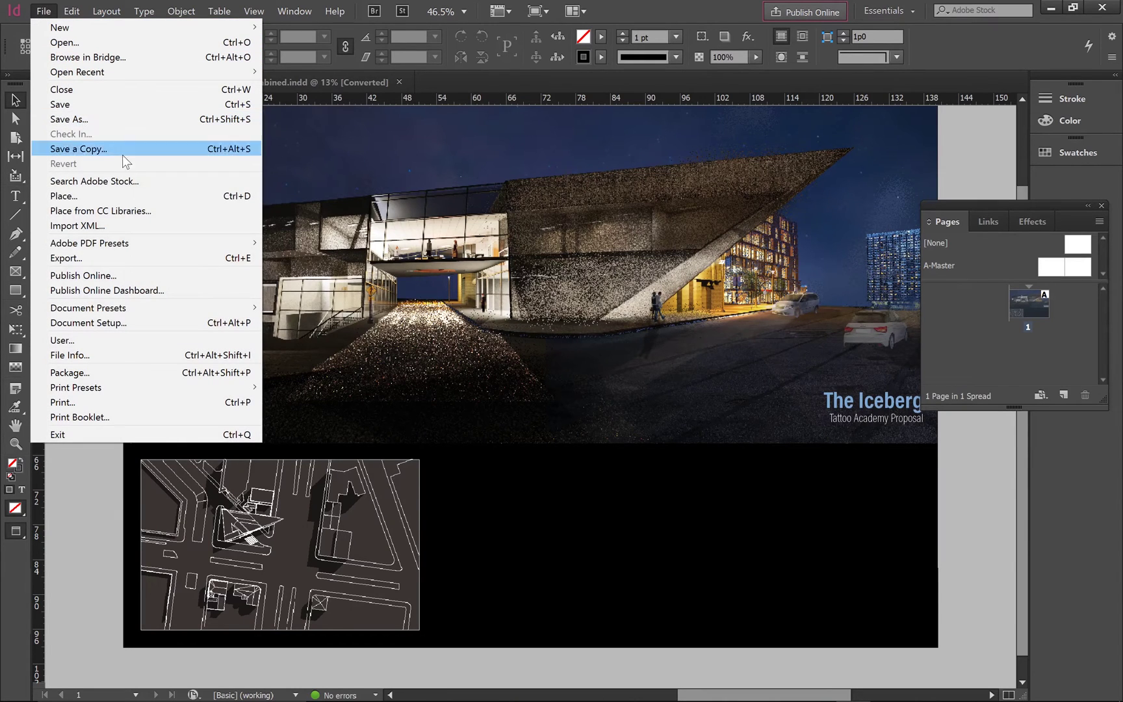
click(547, 306)
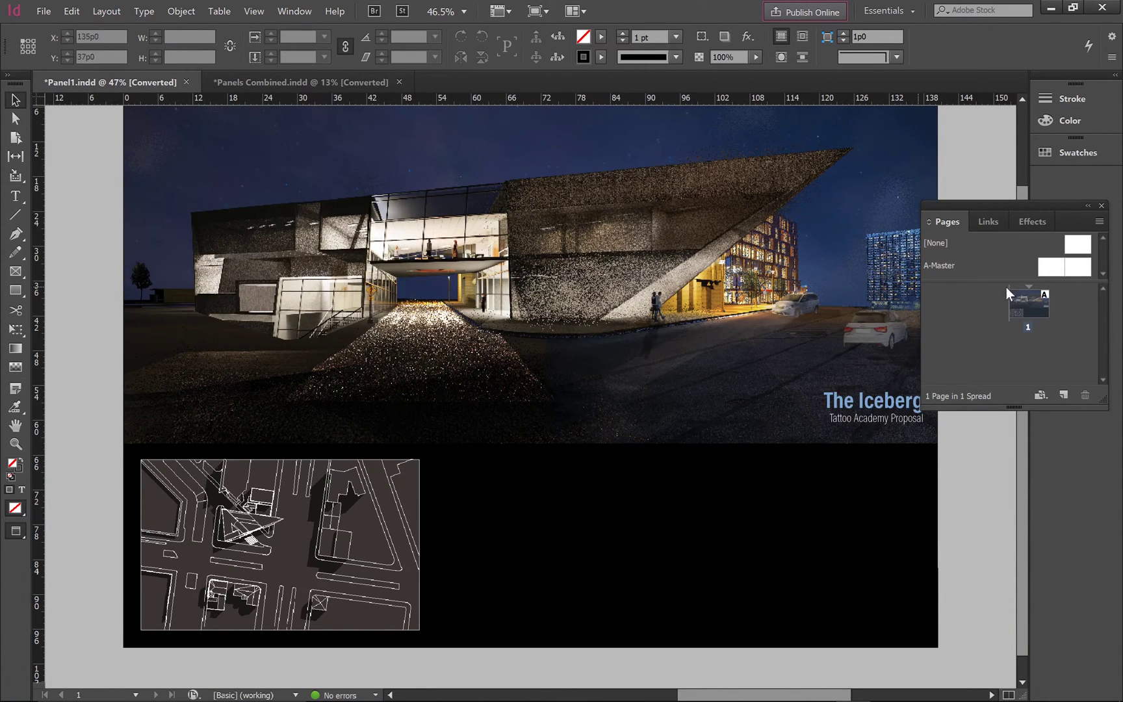
- Start Move Pages for page 1 and shift the dialog clear of The Iceberg title
right_click(1040, 307)
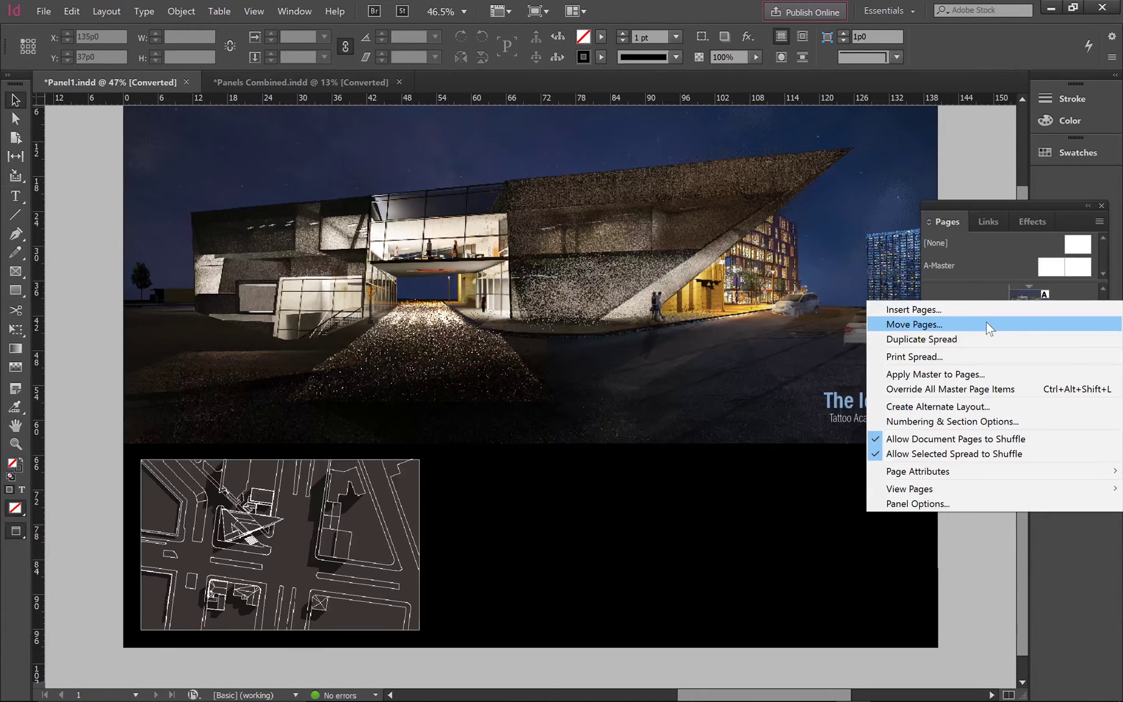
click(915, 324)
drag(801, 453, 767, 296)
drag(621, 291, 628, 332)
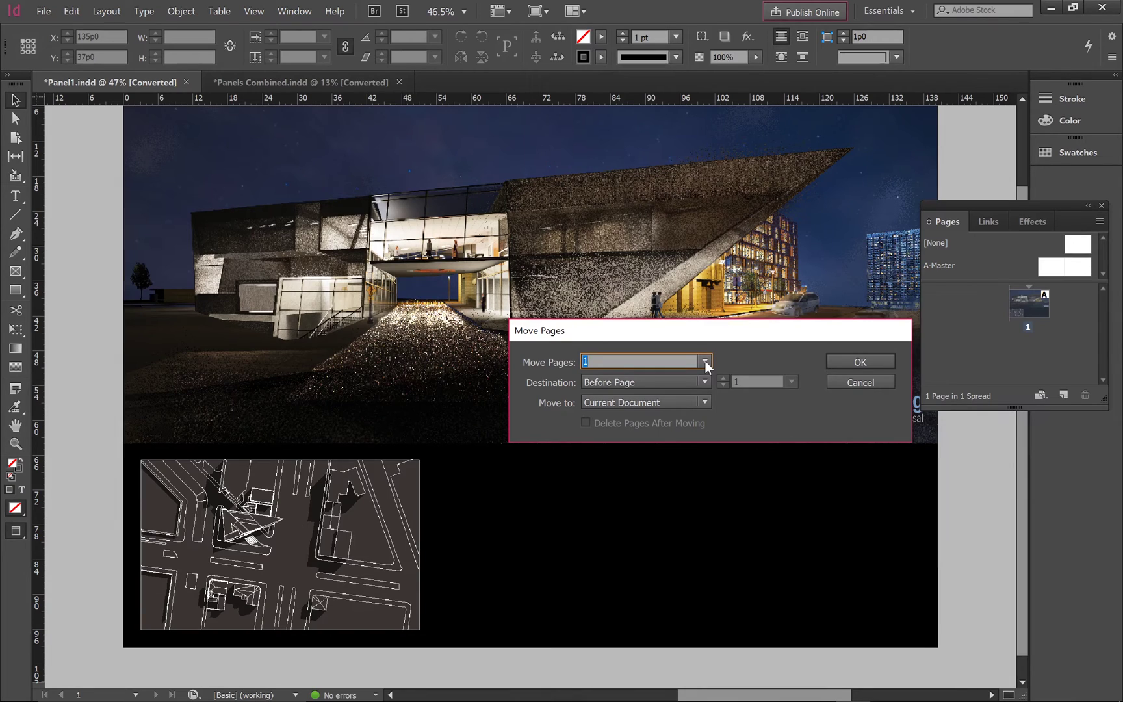
drag(725, 334, 749, 469)
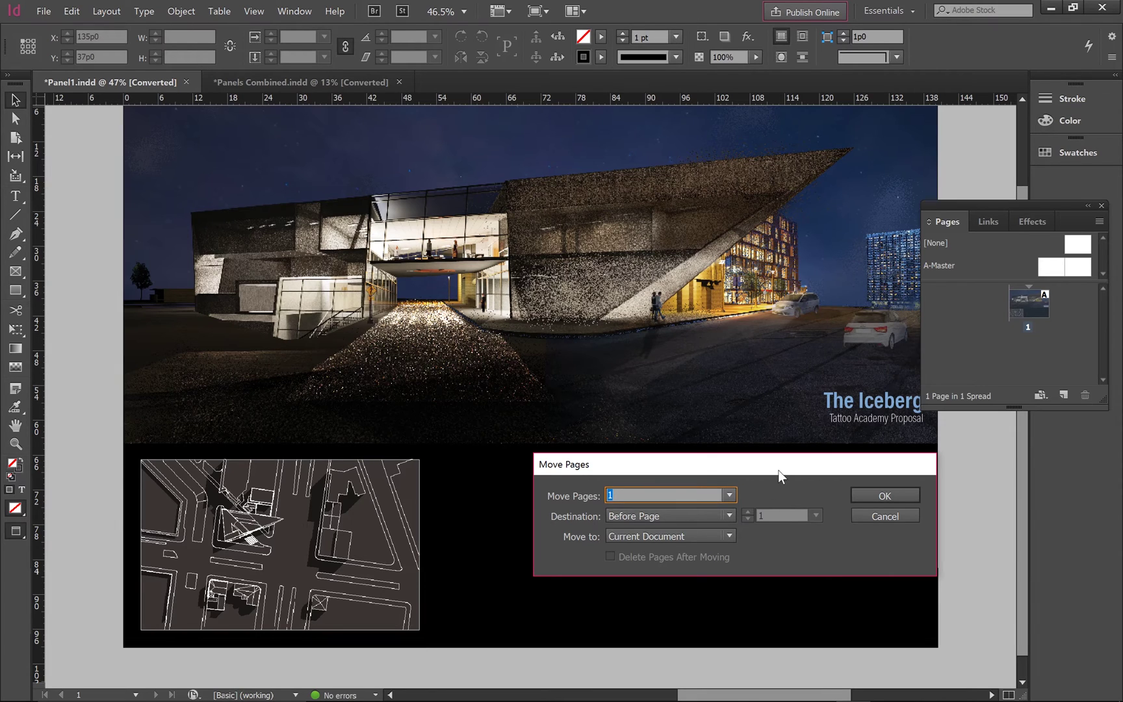
mouse_move(842, 460)
mouse_down()
mouse_move(824, 478)
mouse_move(842, 458)
mouse_up()
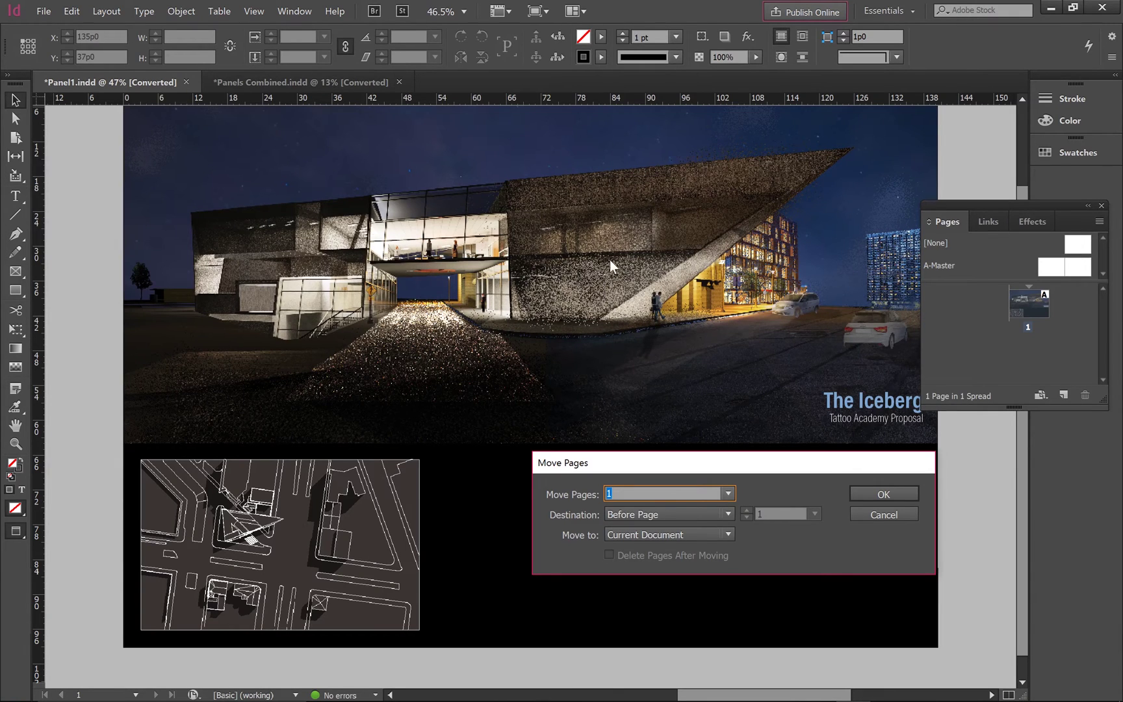
- Move the page to Panels Combined.indd, accept the page size warning, and view that document
click(726, 535)
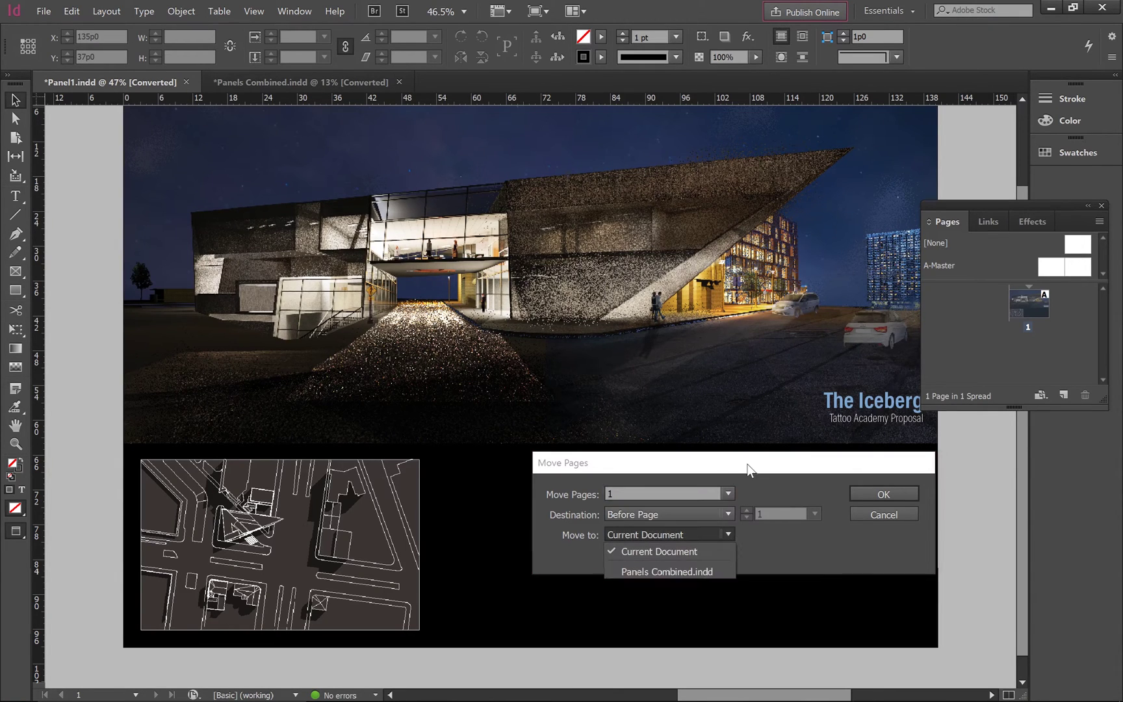
drag(749, 465, 743, 439)
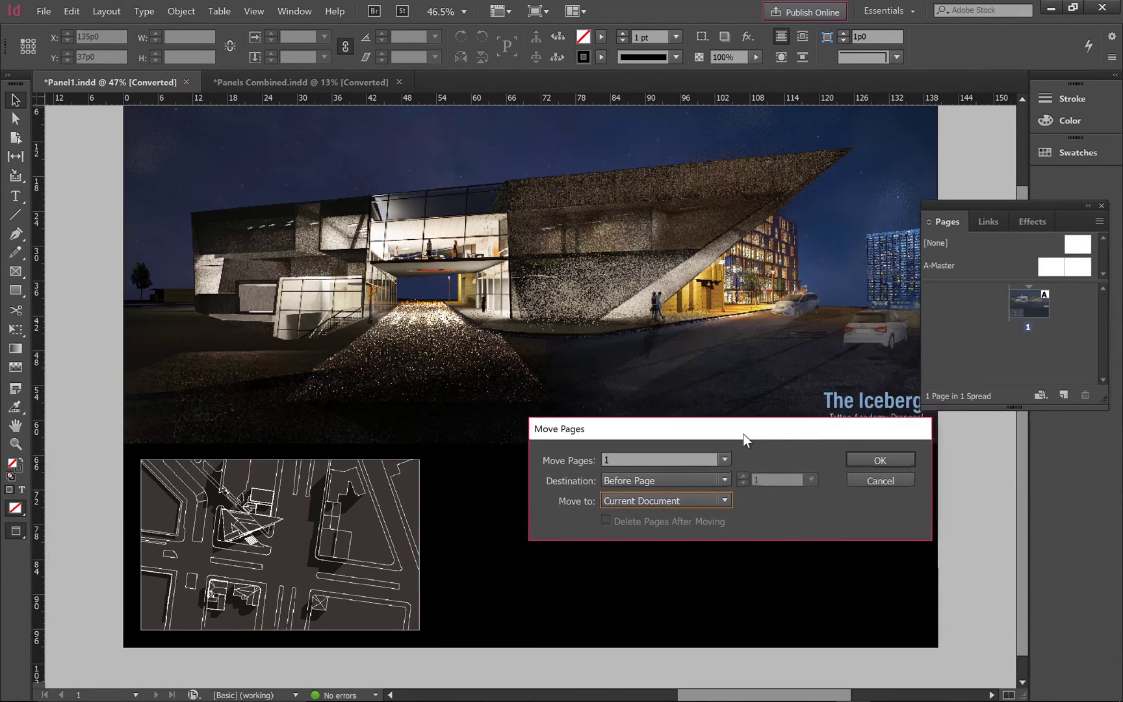
click(665, 507)
click(672, 537)
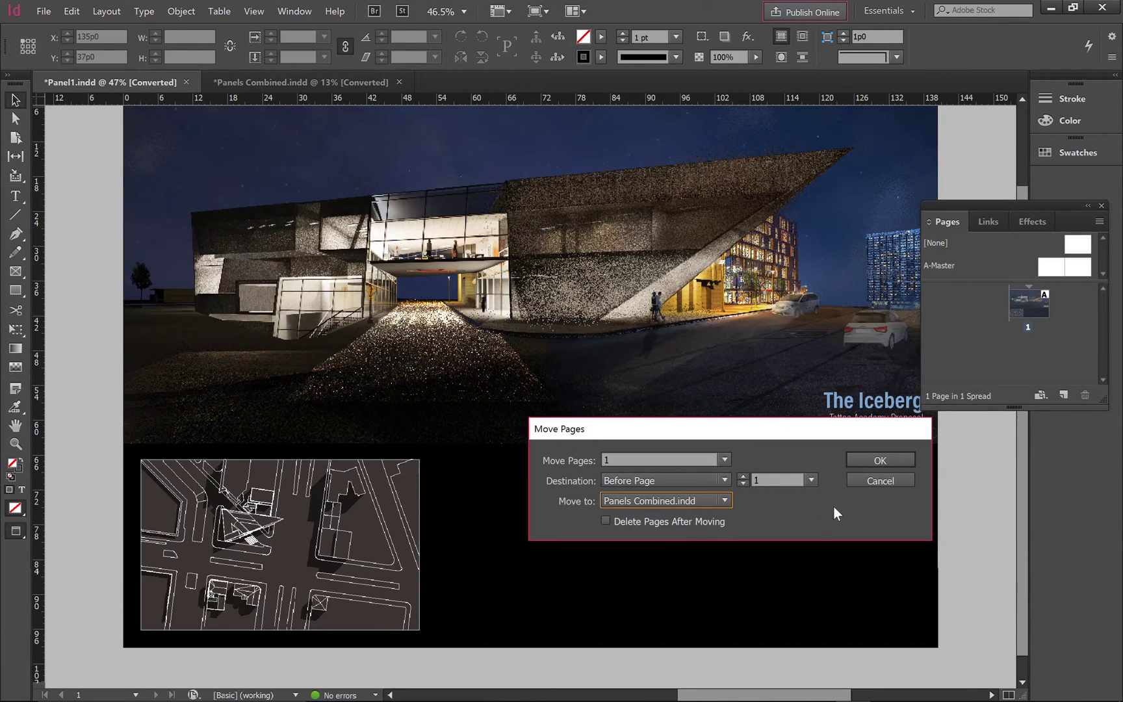
click(879, 461)
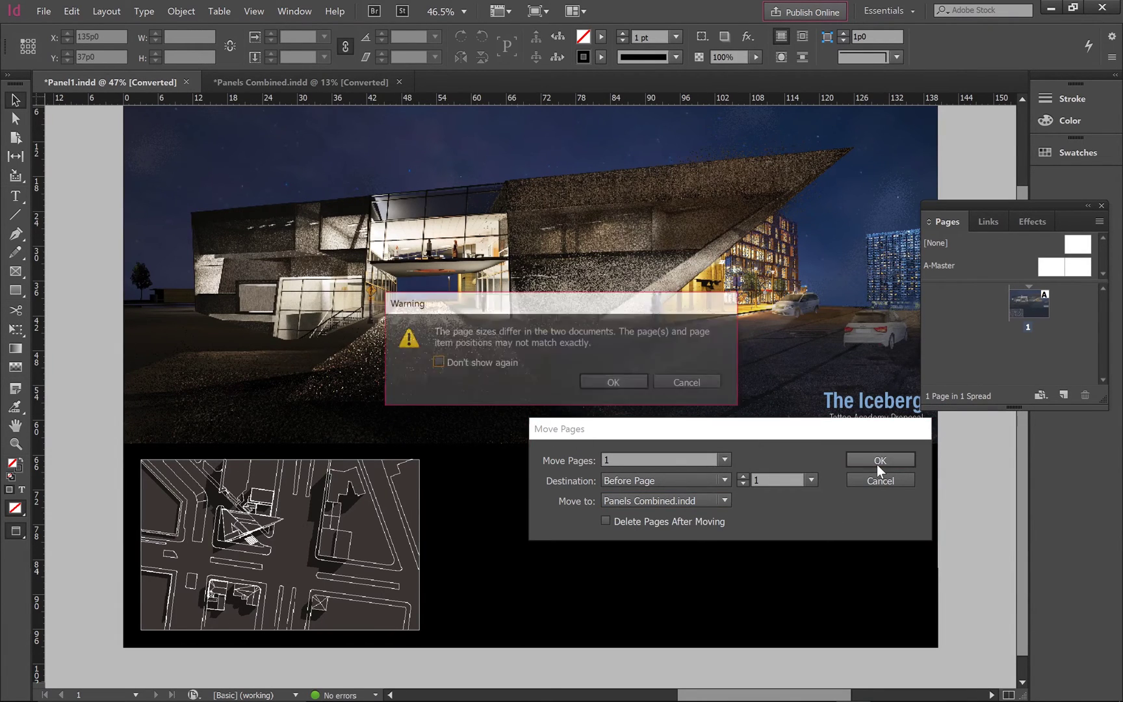
click(604, 381)
click(339, 86)
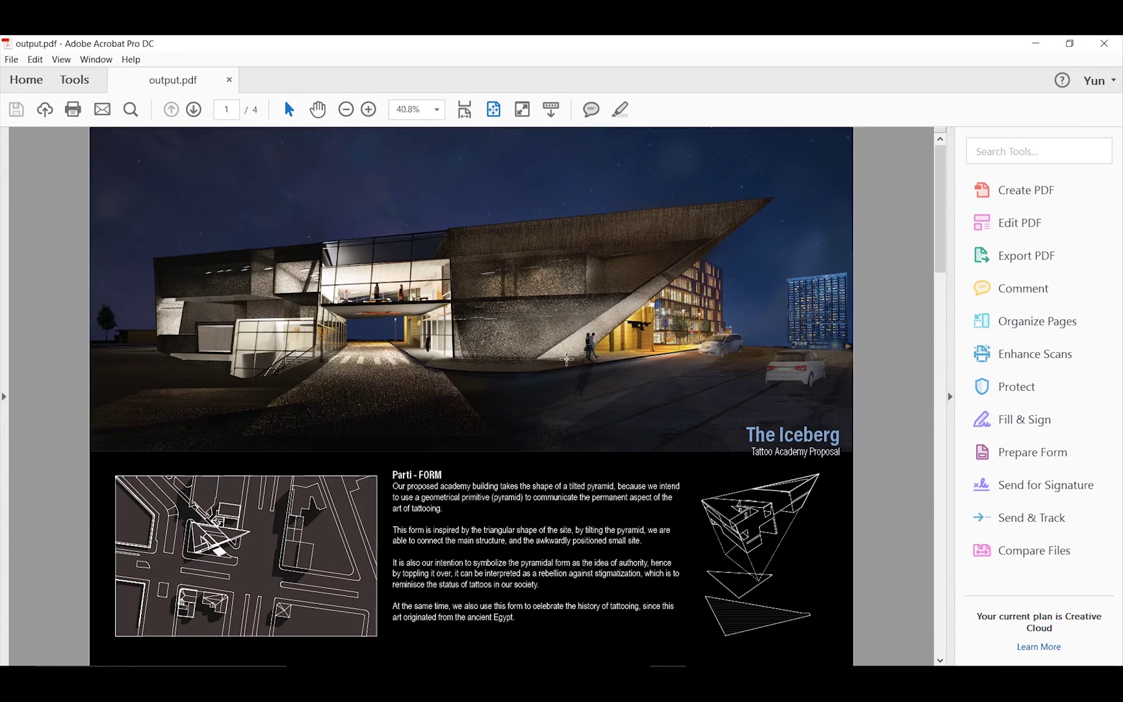
scroll(522, 395, down, 3)
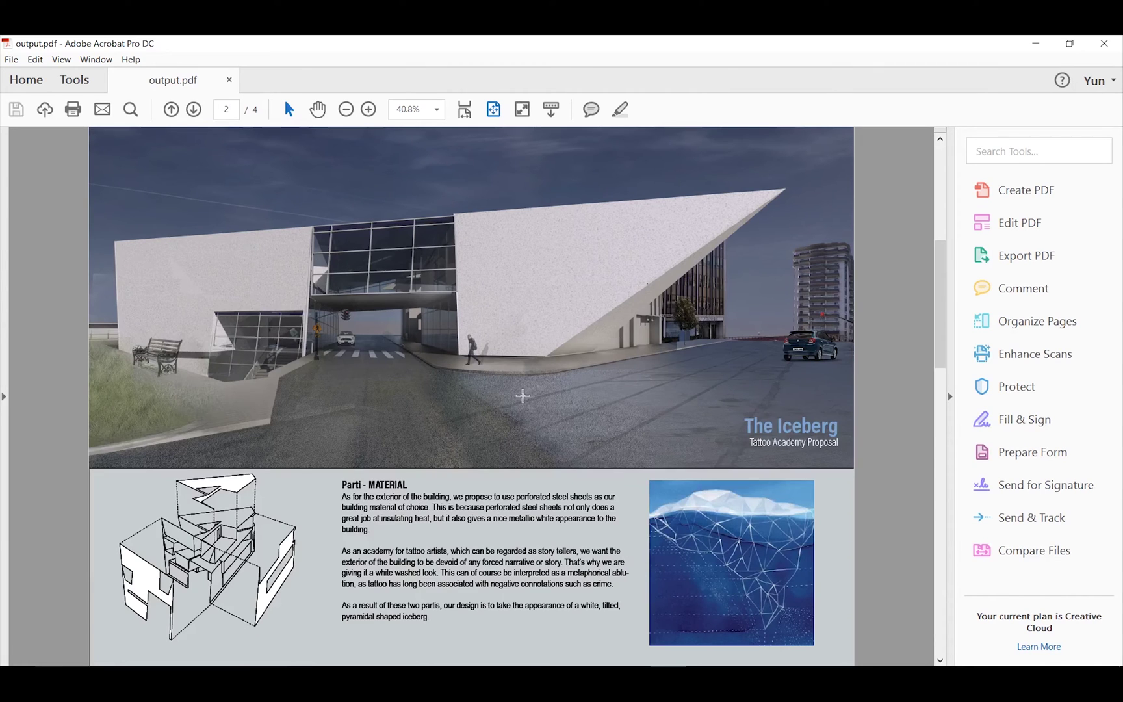
scroll(522, 396, down, 3)
scroll(522, 396, up, 6)
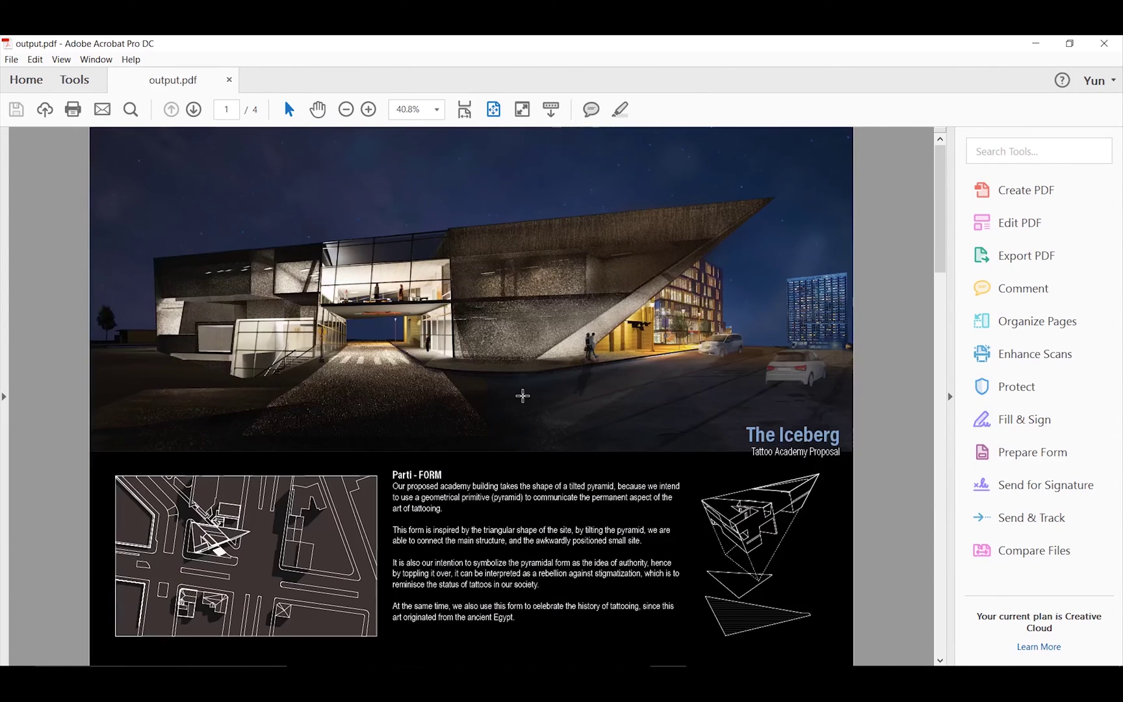
scroll(523, 396, down, 3)
scroll(523, 395, up, 3)
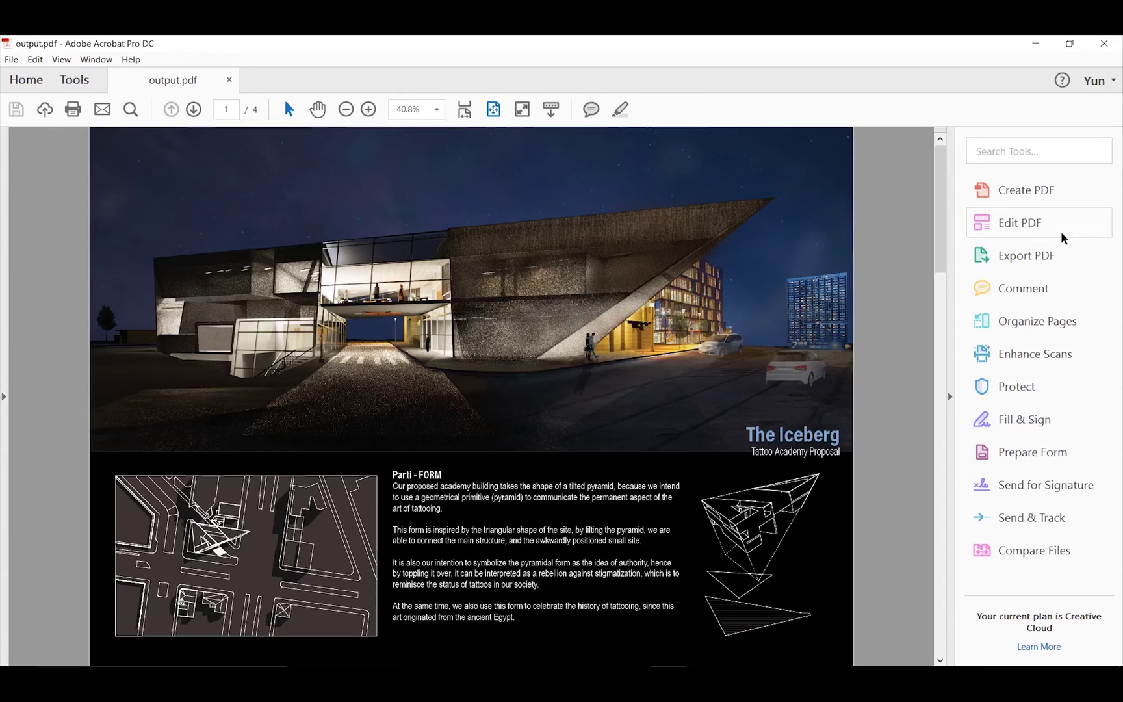
- Show output.pdf's four pages in Organize Pages and start the Extract tool
click(991, 327)
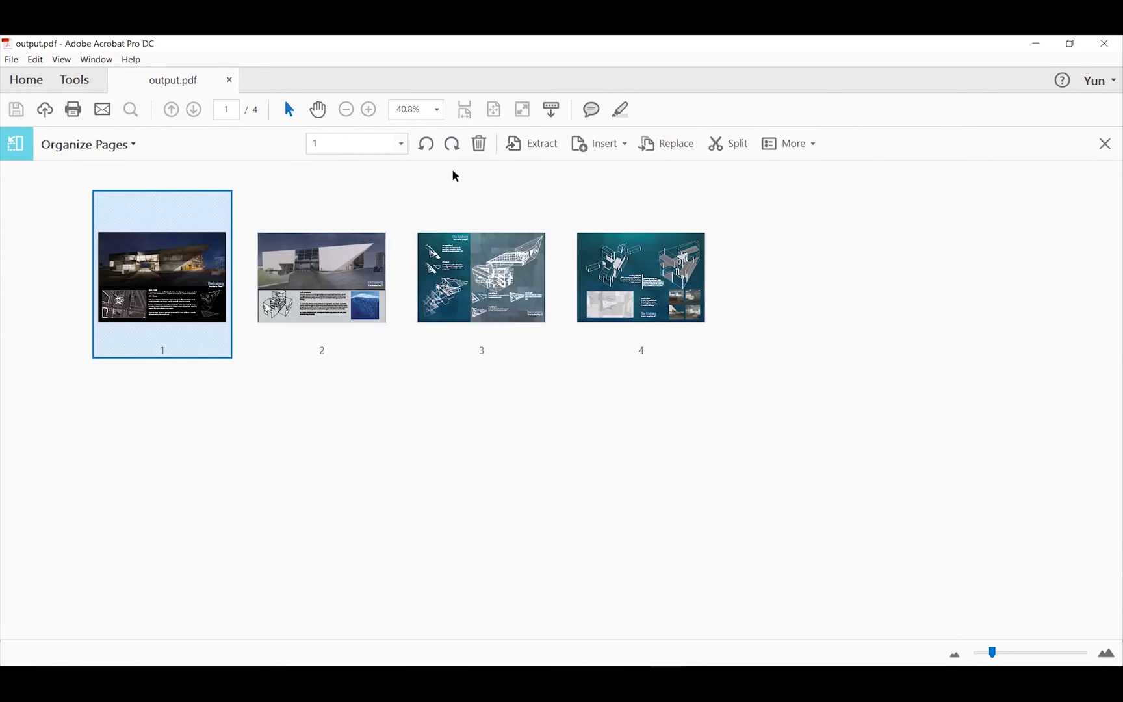
click(480, 175)
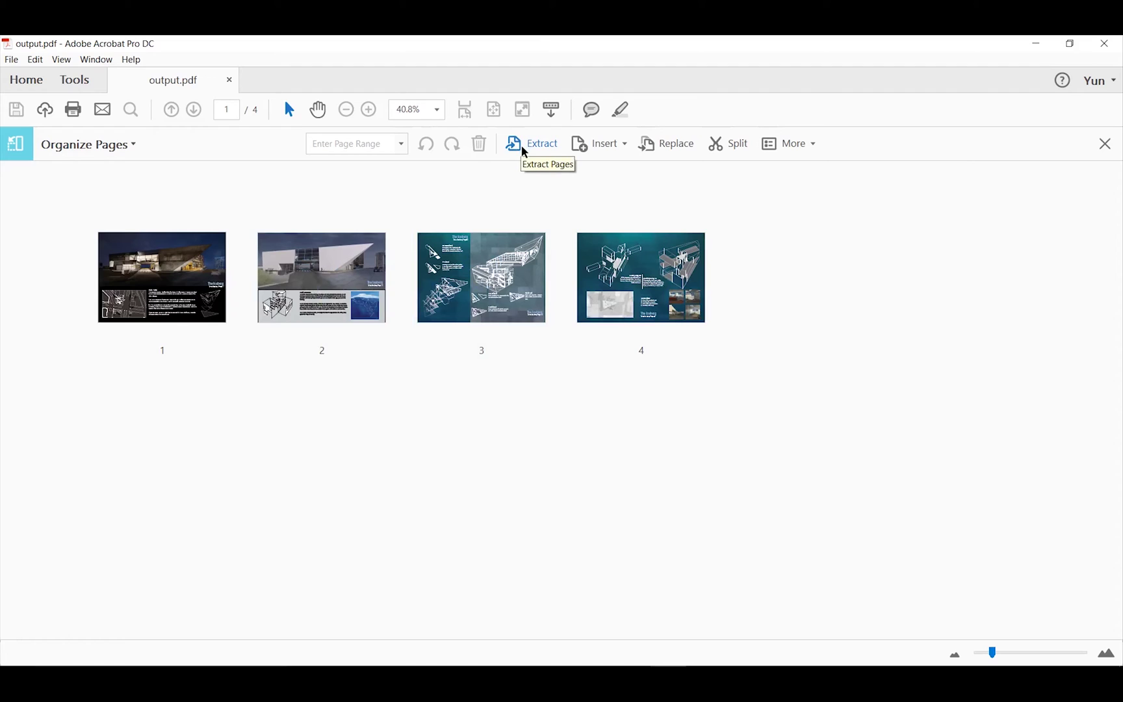
click(525, 149)
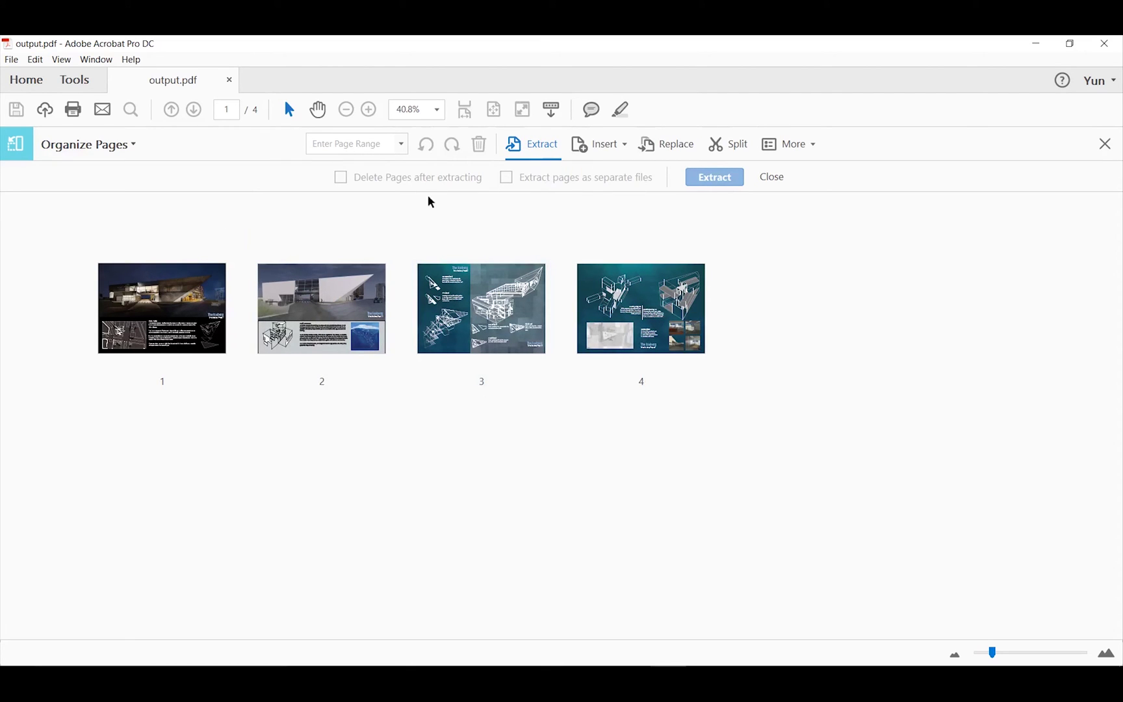
- Extract pages 1–4 as separate files onto the Desktop
click(204, 299)
click(205, 299)
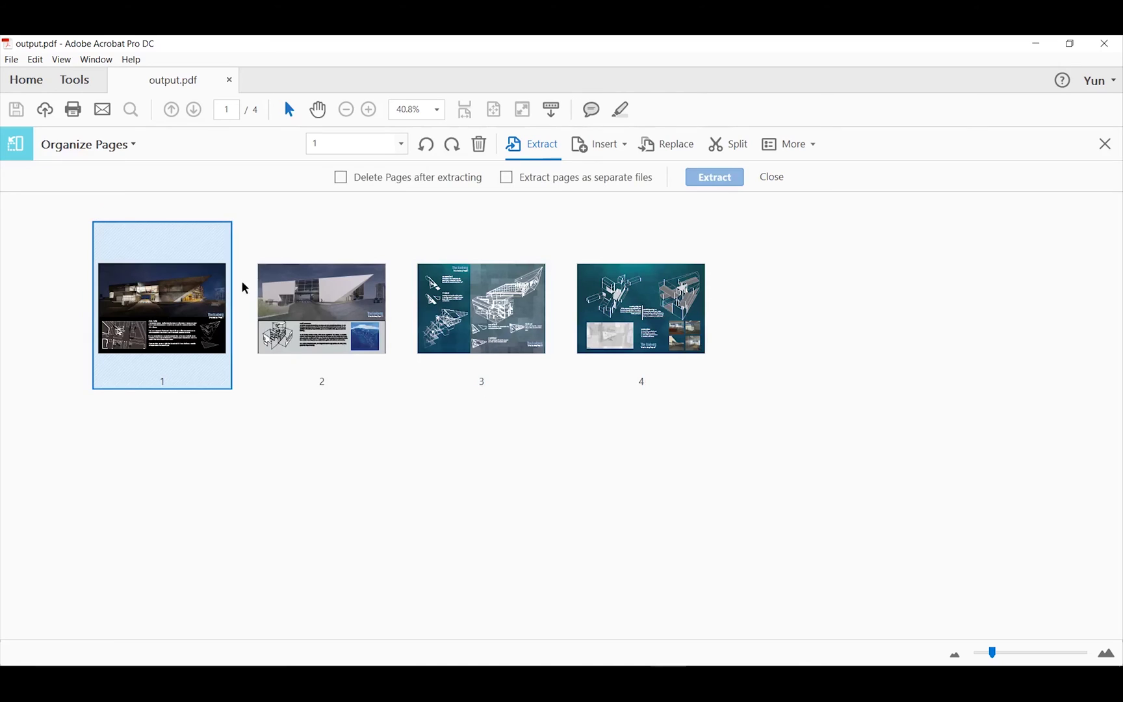
shift+click(645, 275)
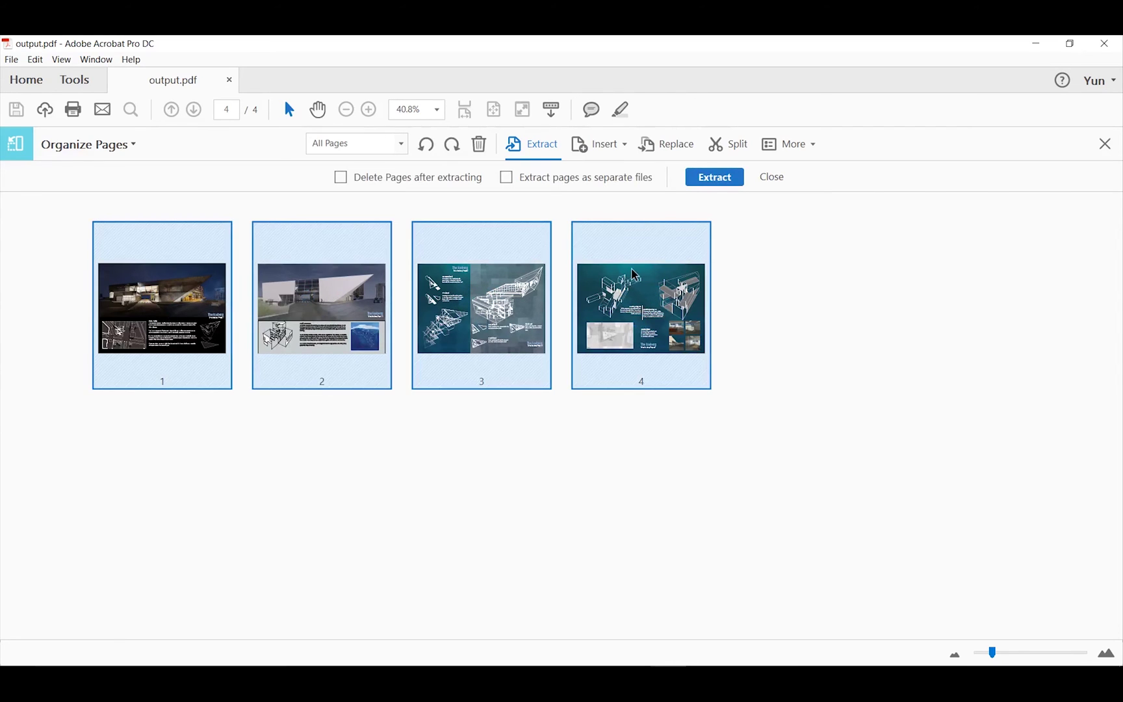
click(571, 186)
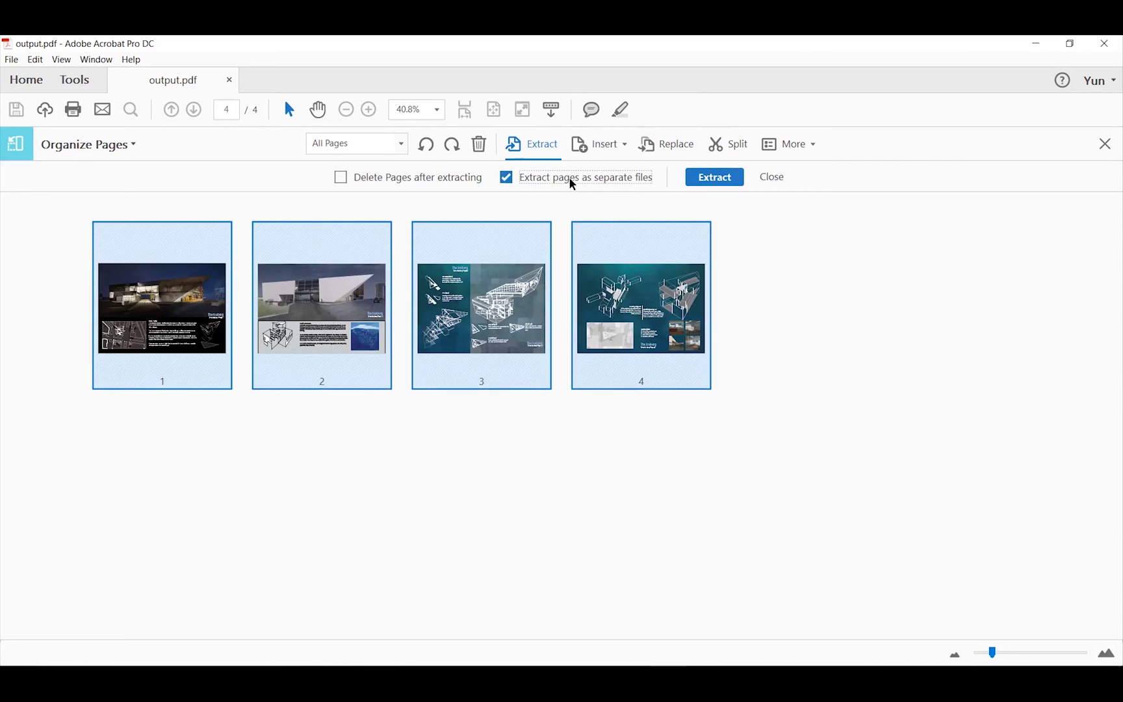
click(718, 184)
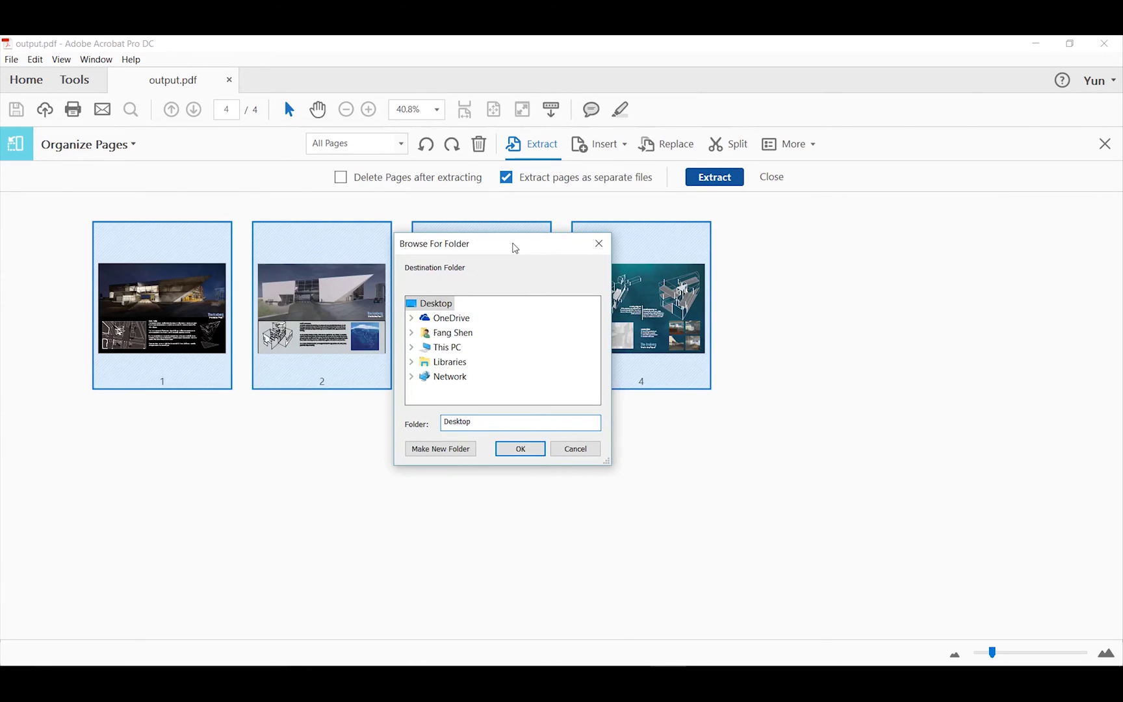
click(524, 451)
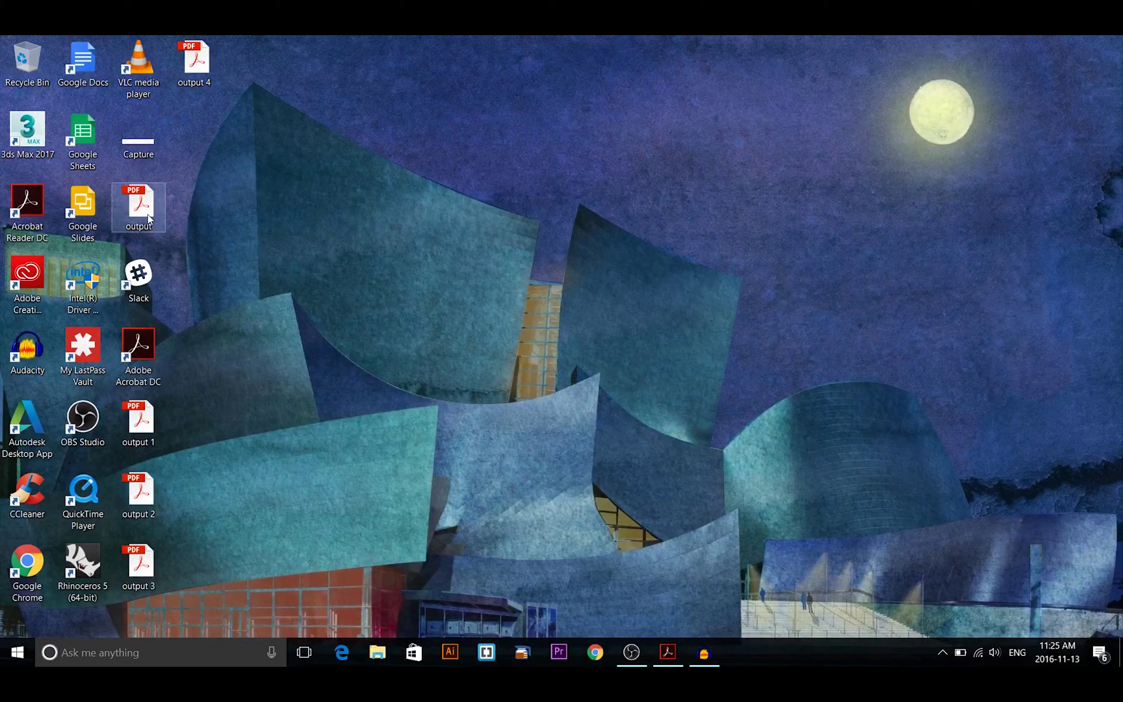
- Move the output 4 desktop icon next to output 1
drag(194, 62, 114, 520)
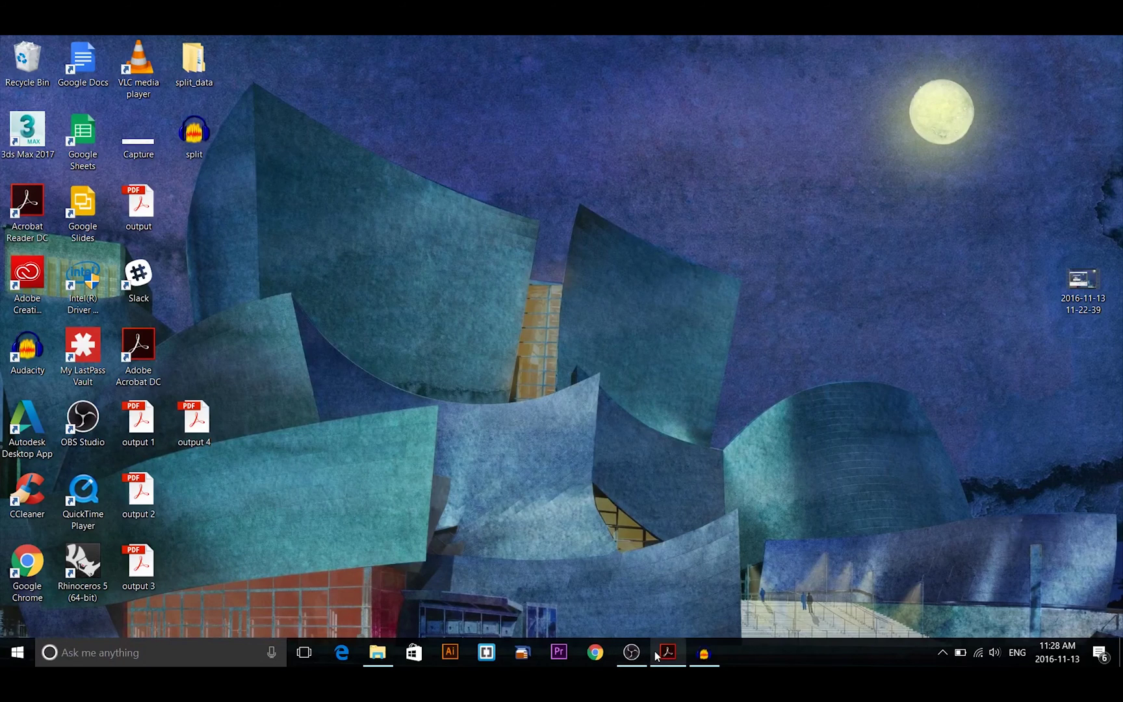
- Restore and maximize Acrobat, then start Combine Files into a Single PDF
click(656, 651)
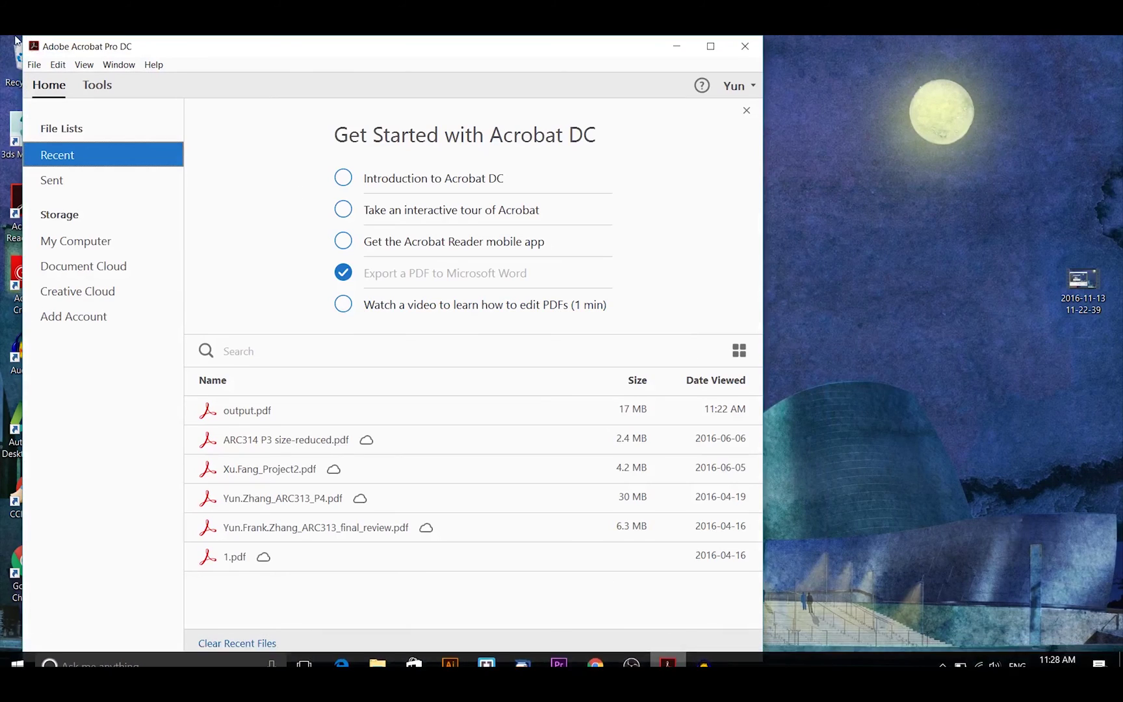
double_click(67, 47)
click(13, 59)
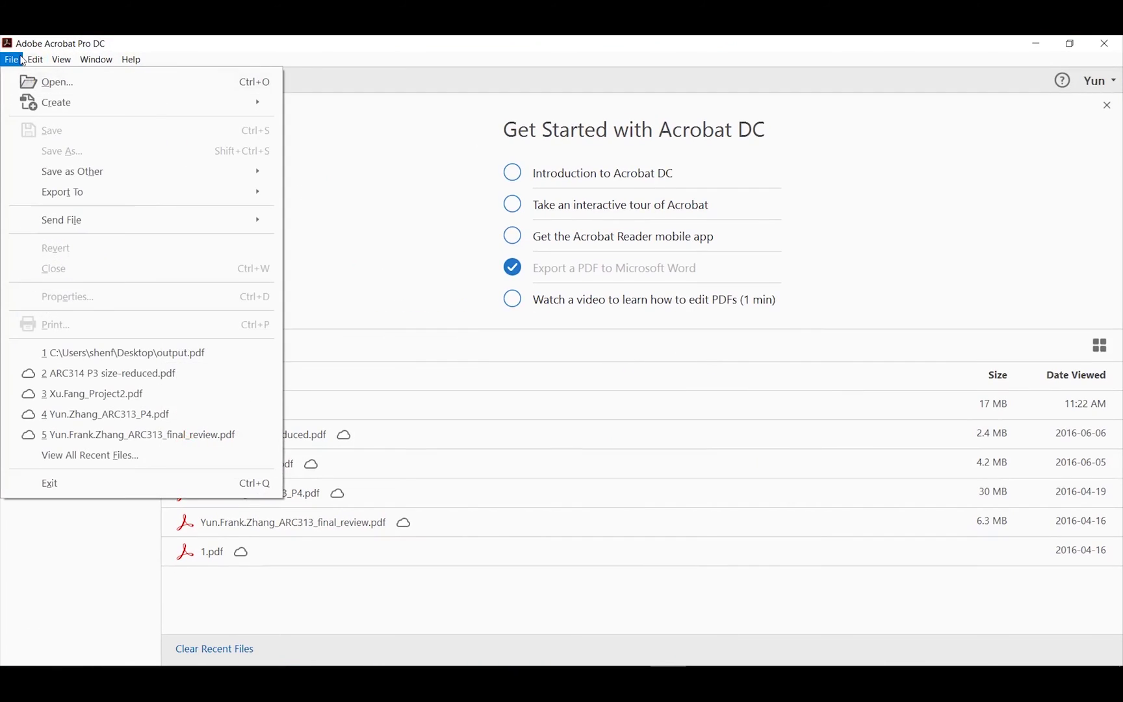
click(15, 59)
click(19, 60)
mouse_move(52, 102)
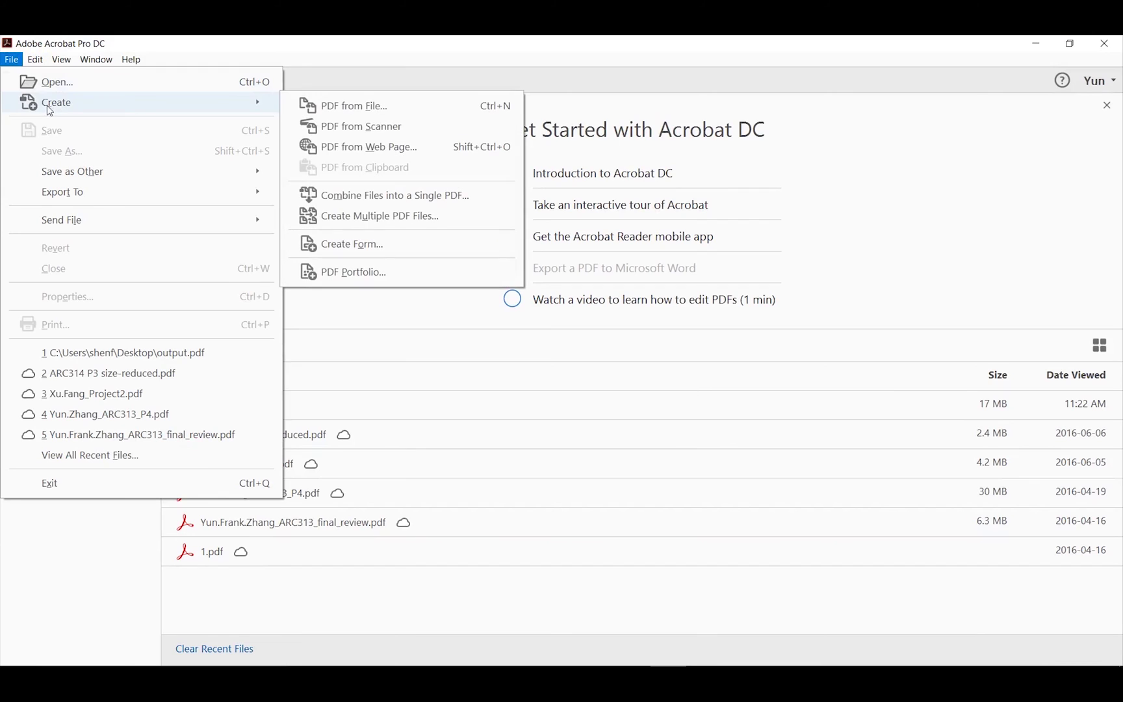
click(381, 202)
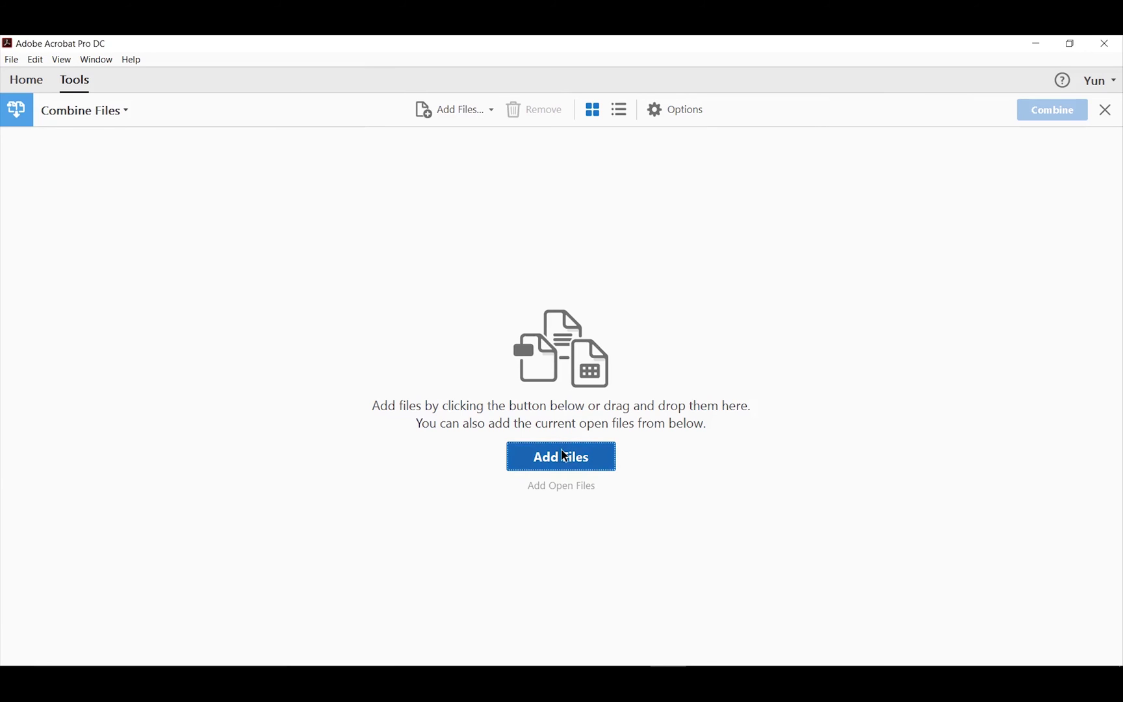
- Add output 1 through output 4 from the Desktop to the combine list
click(568, 459)
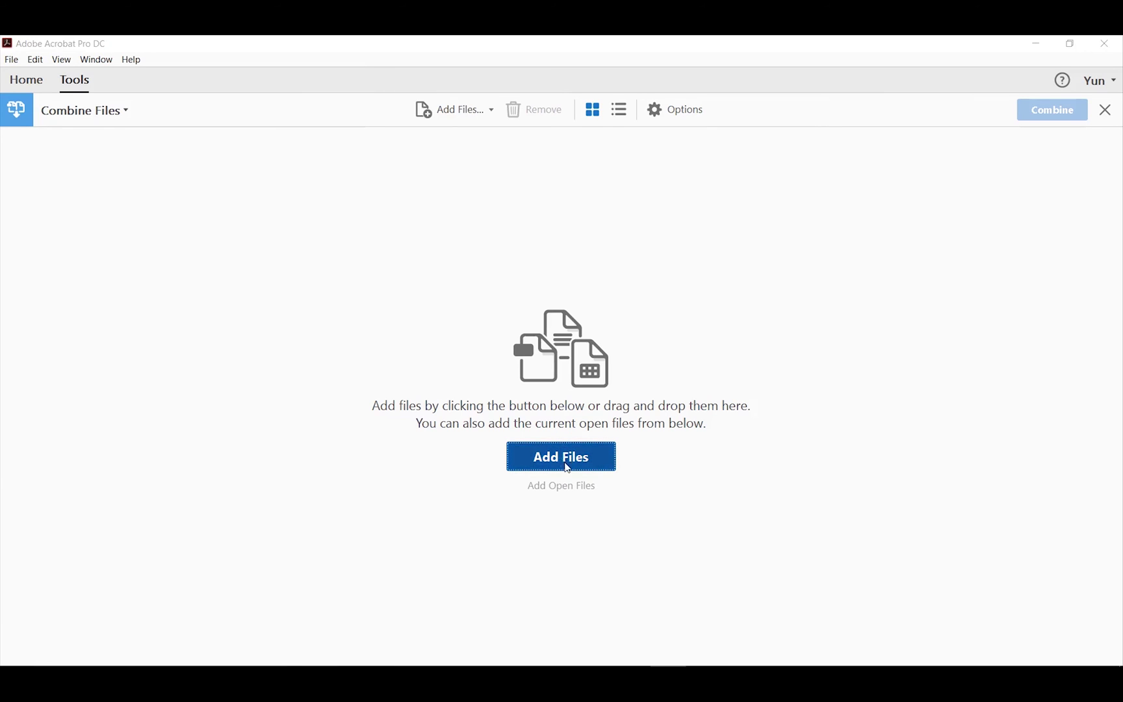
click(423, 185)
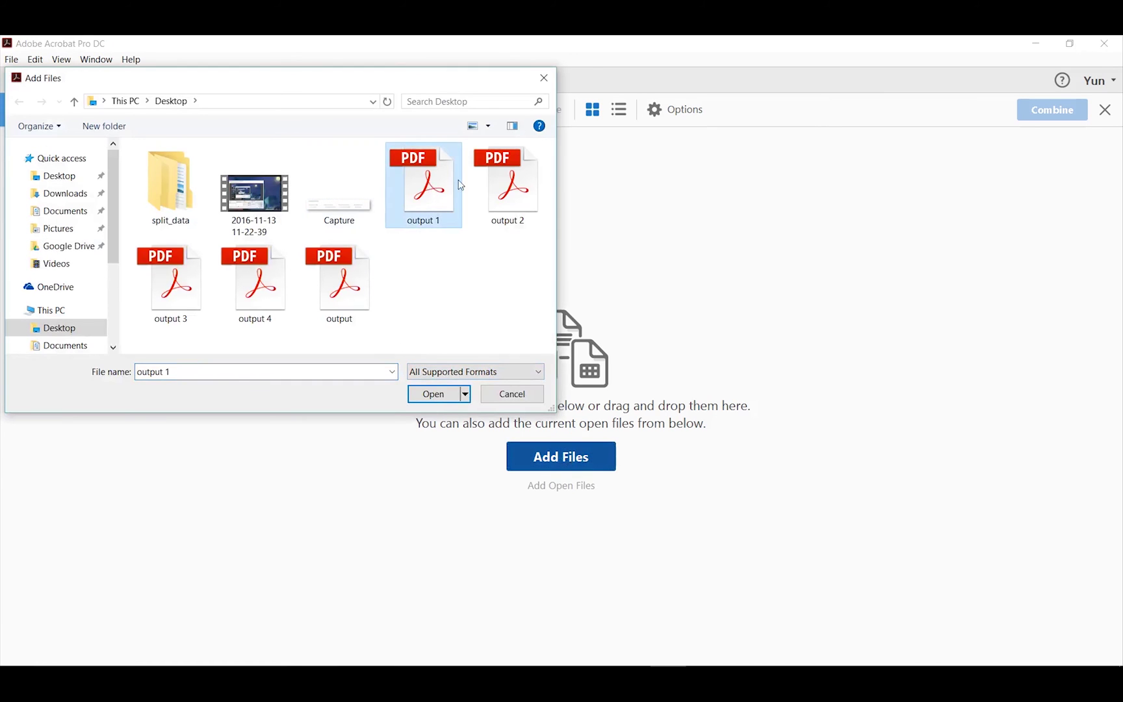
shift+click(277, 287)
click(434, 385)
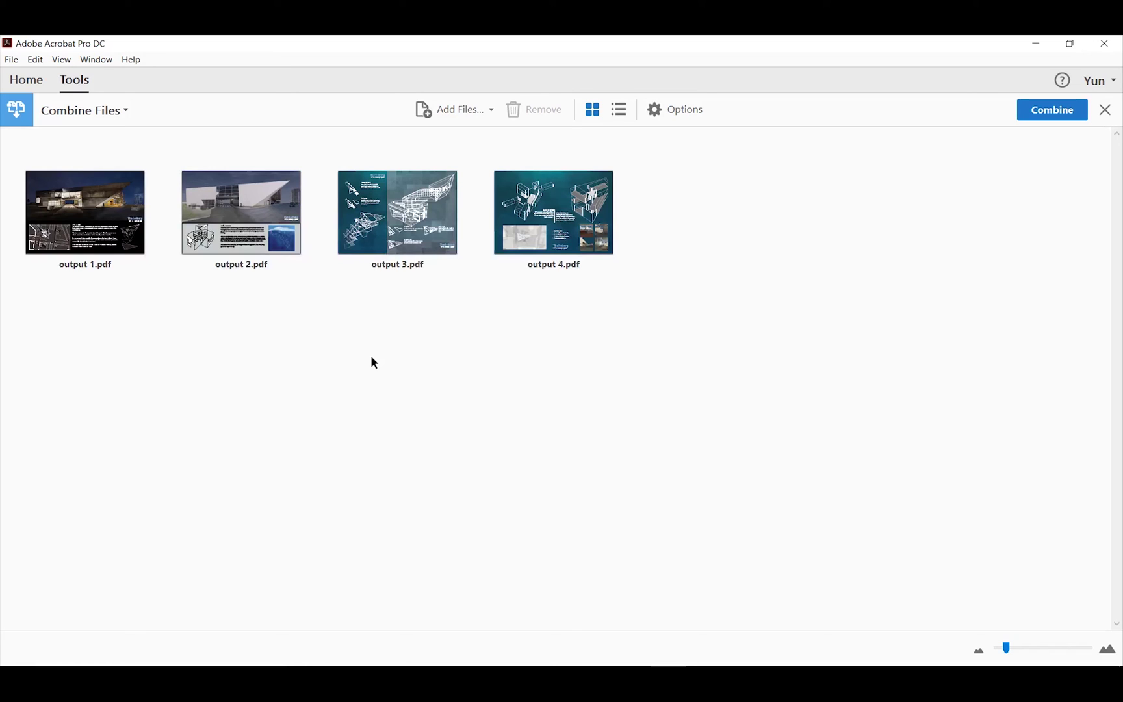
- Combine the four files, save the result to the Desktop as pdf_combined.pdf, then minimize Acrobat
click(1029, 106)
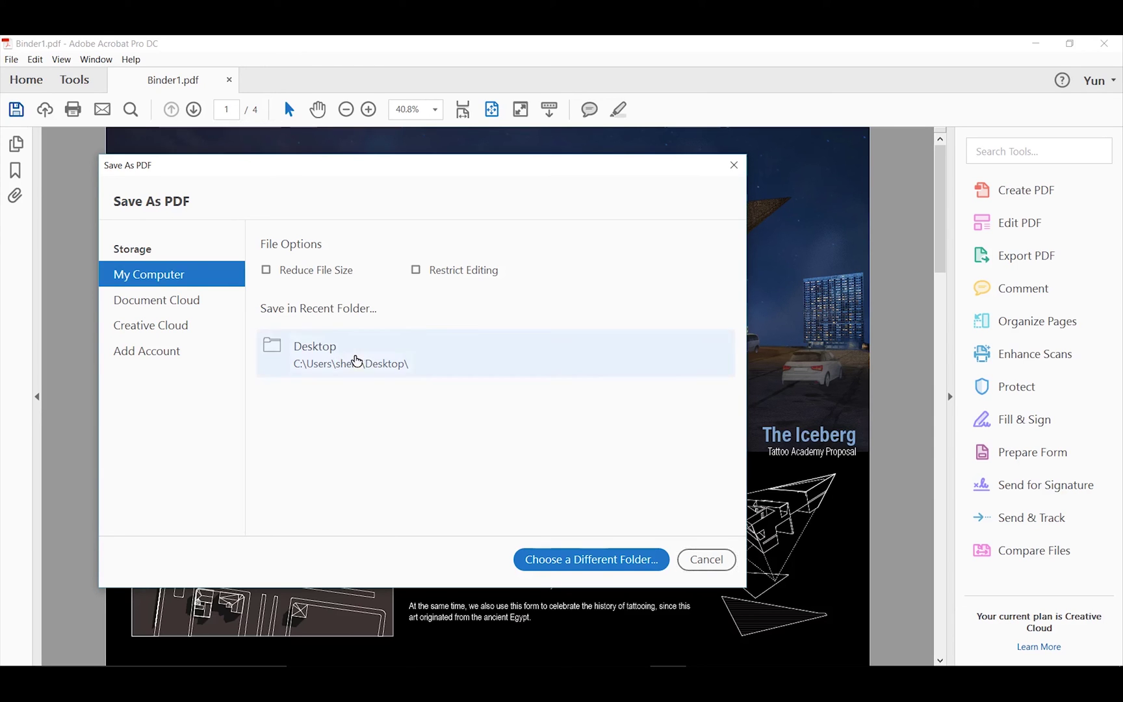
click(355, 360)
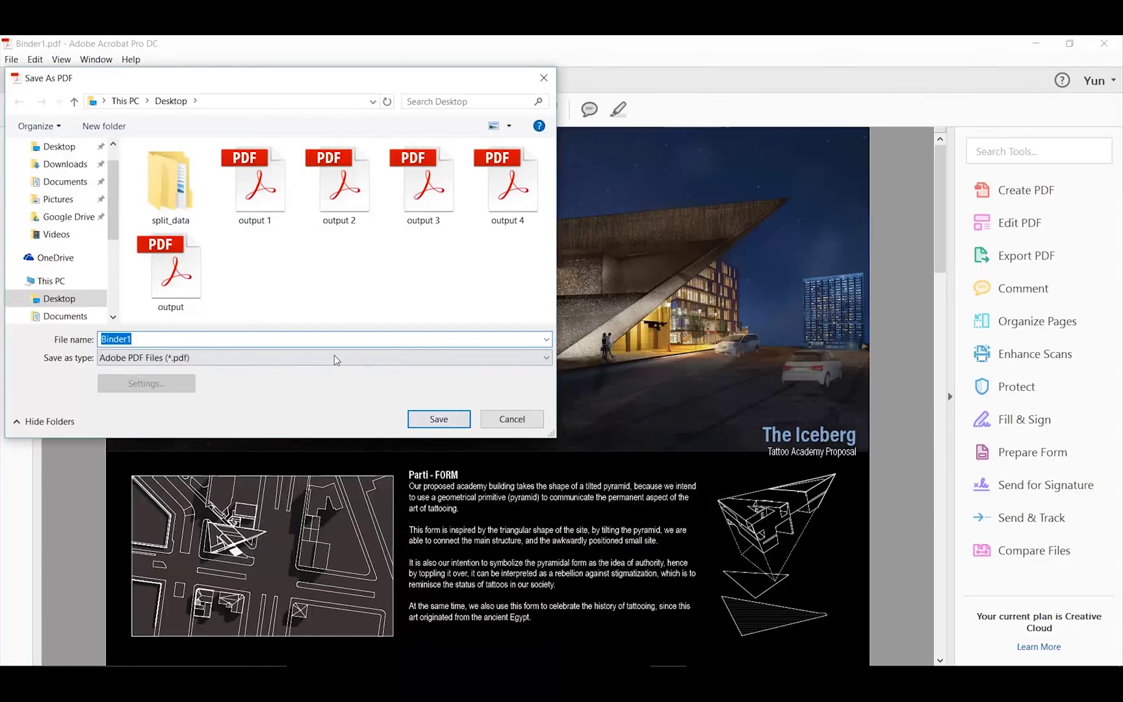
key(BackSpace)
text(pdf_combined)
click(439, 418)
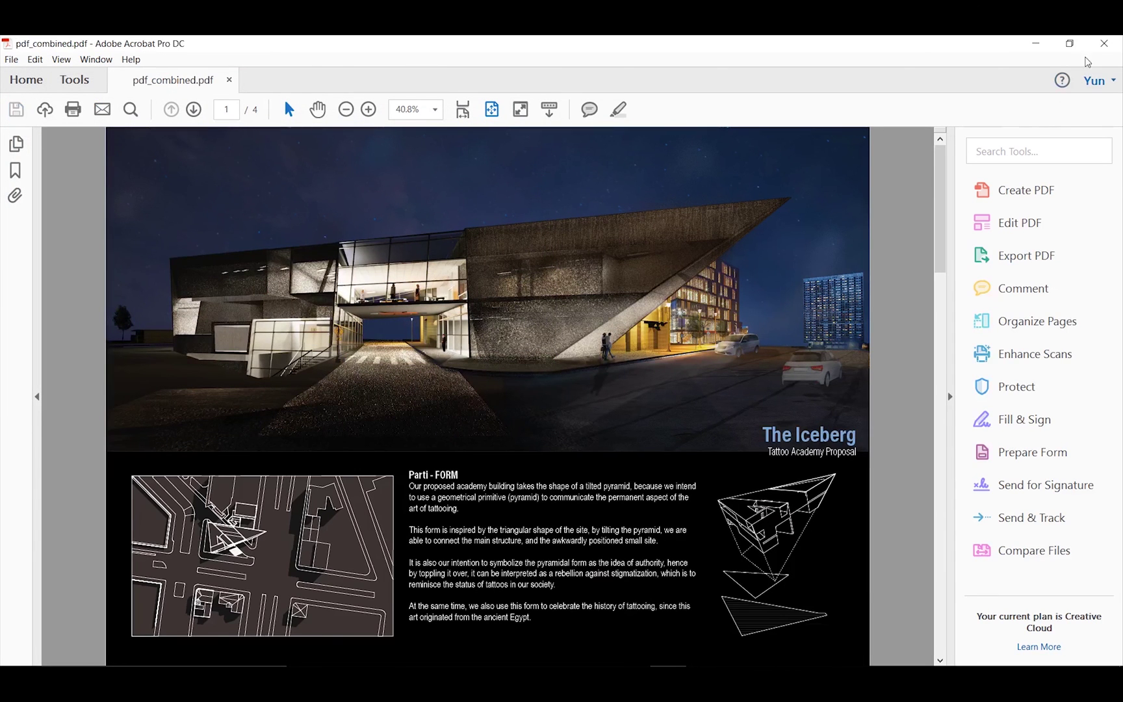
click(1035, 43)
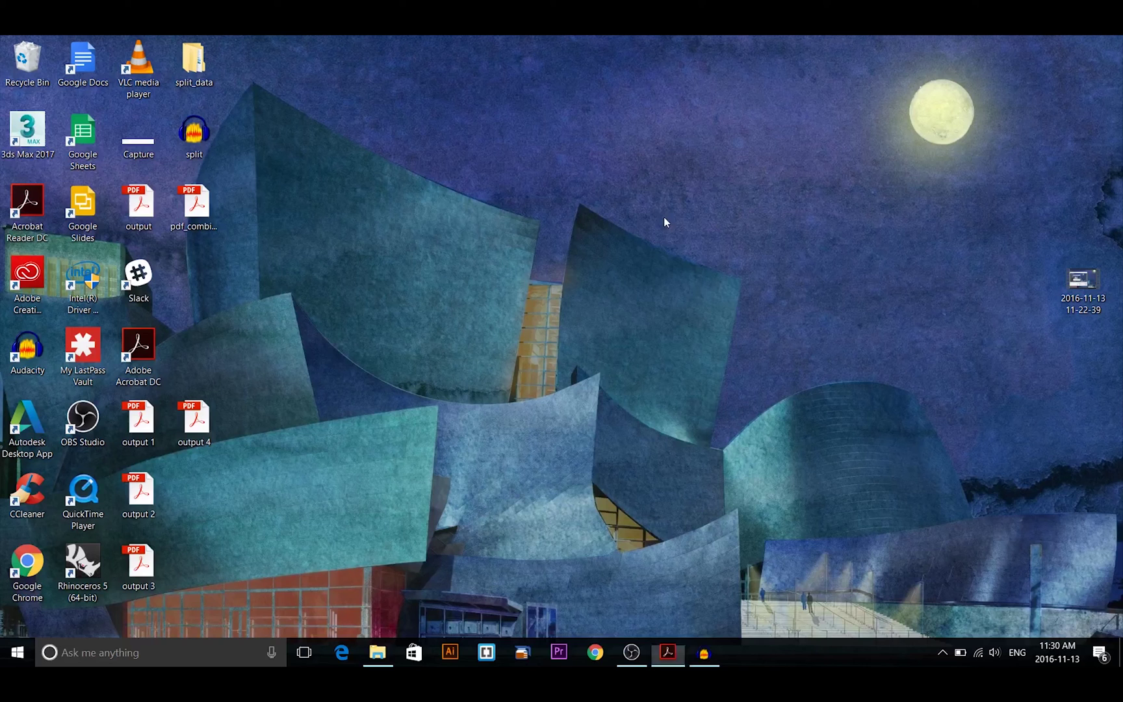
double_click(195, 198)
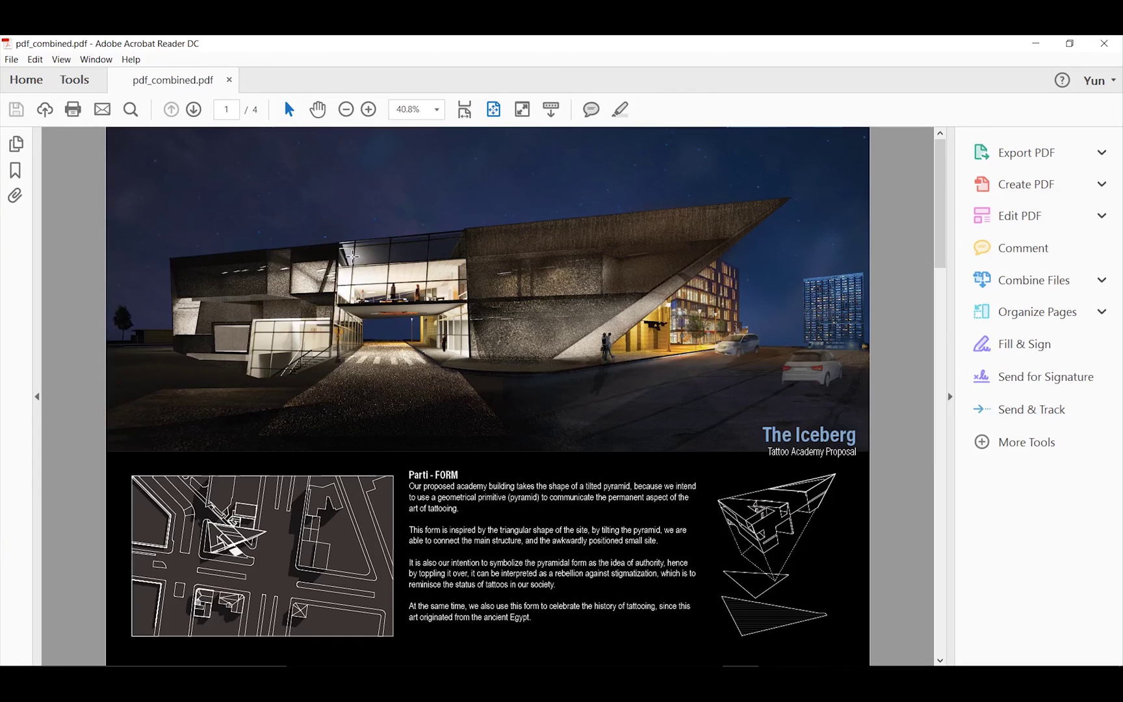
scroll(392, 342, down, 3)
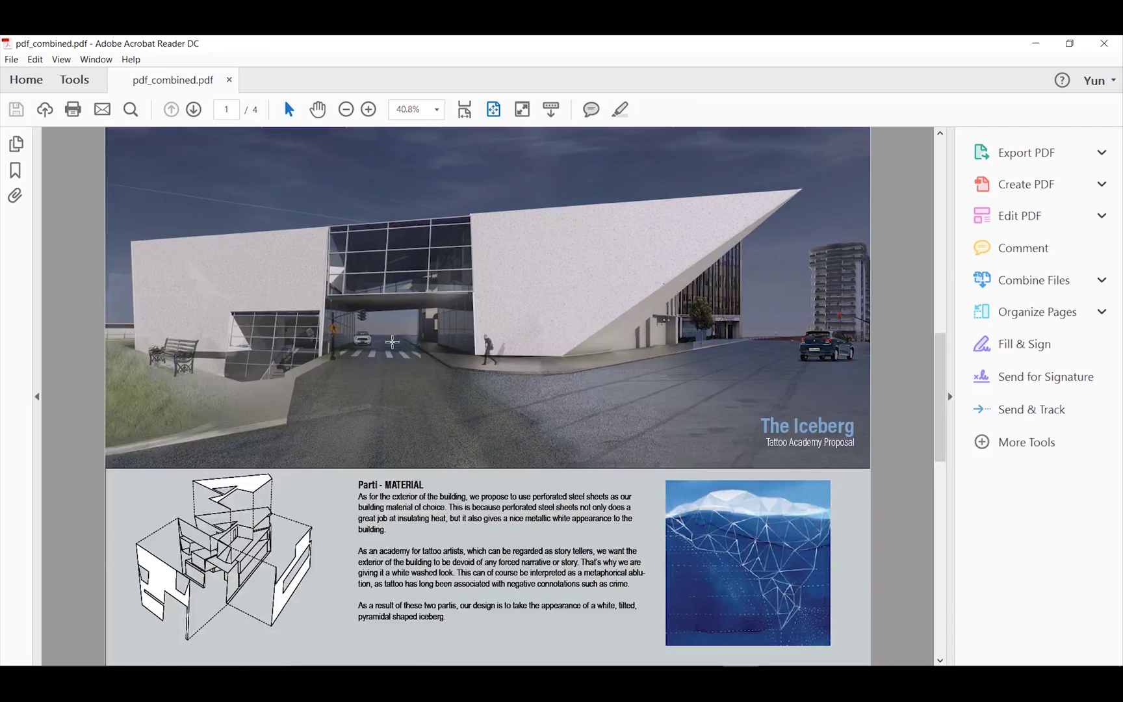
click(666, 653)
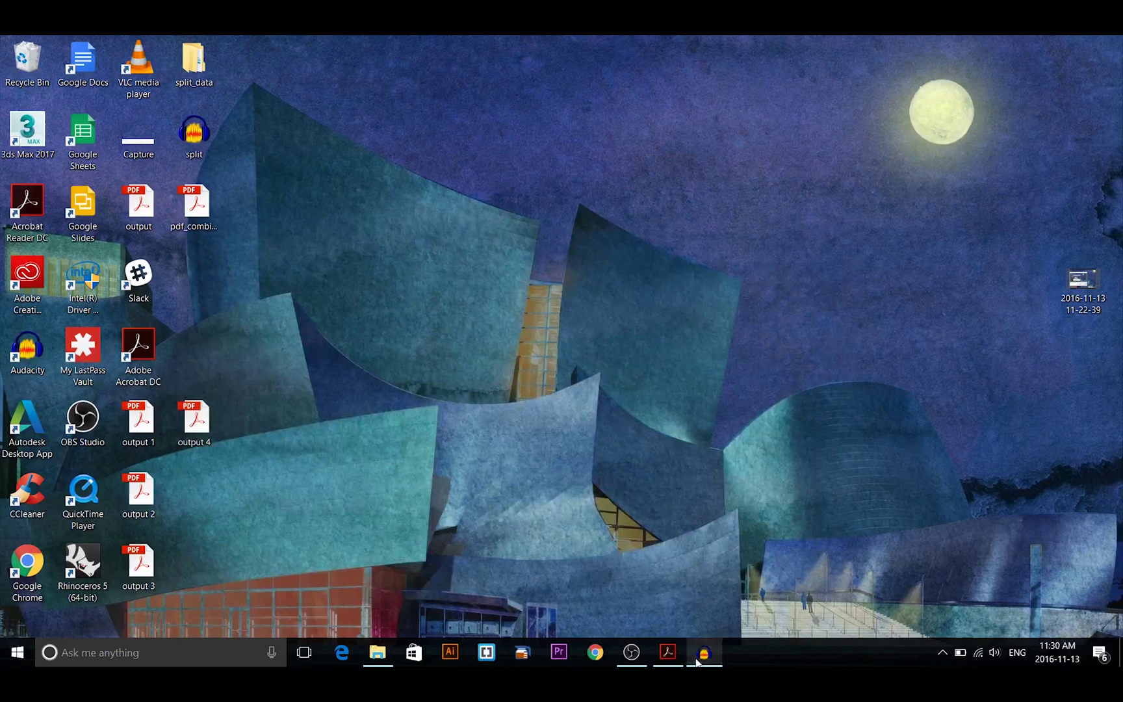